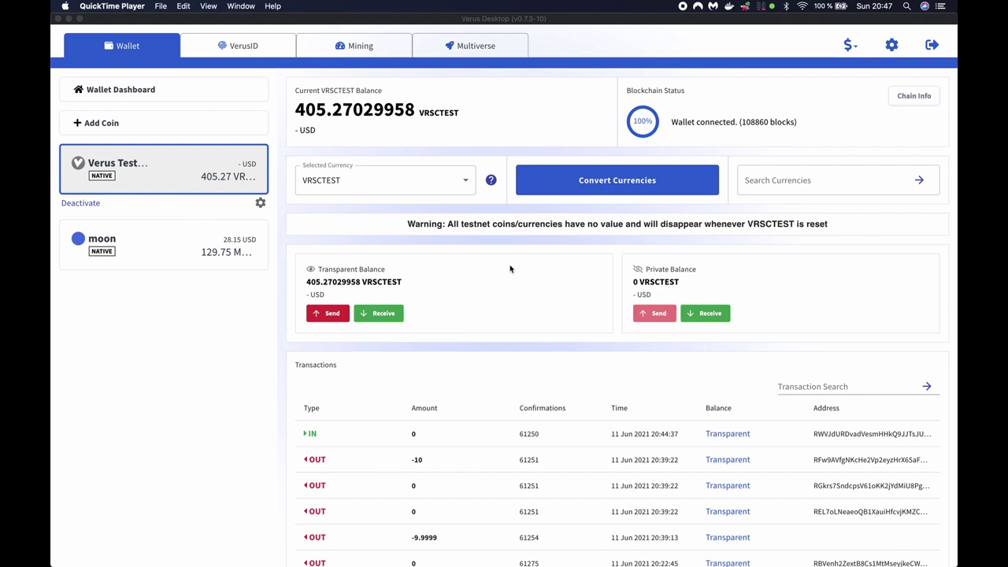
pyautogui.scroll(-1, 496, 260)
pyautogui.scroll(1, 495, 257)
pyautogui.click(535, 213)
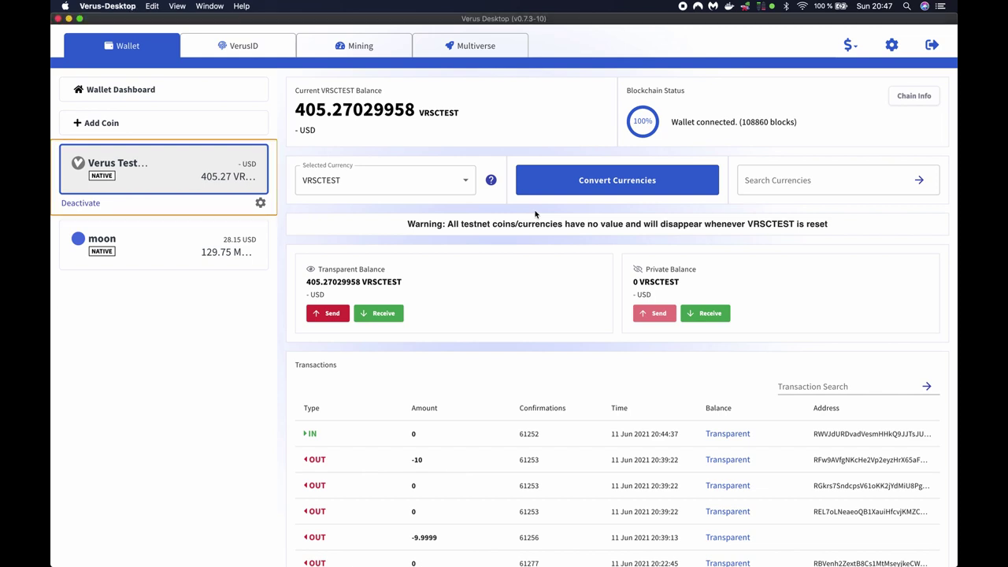
# Copy the public receiving address of the moon wallet's transparent balance and close the address list
pyautogui.click(166, 244)
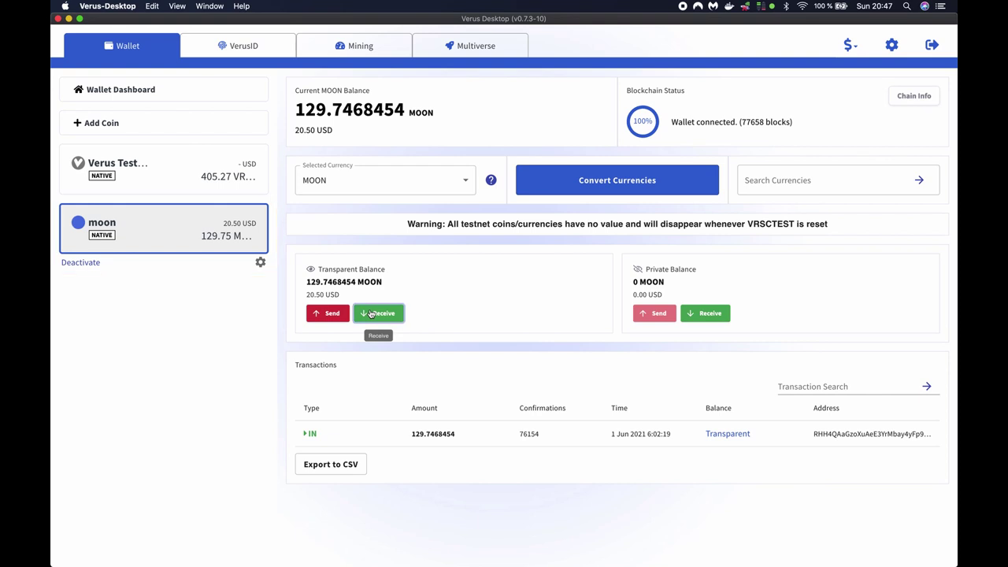
pyautogui.click(371, 313)
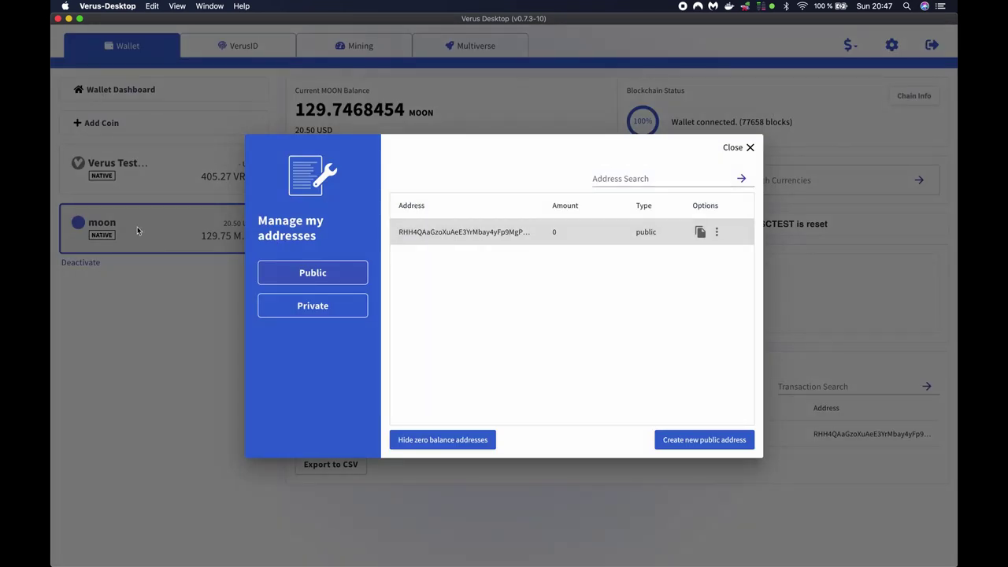
pyautogui.click(700, 232)
pyautogui.click(847, 314)
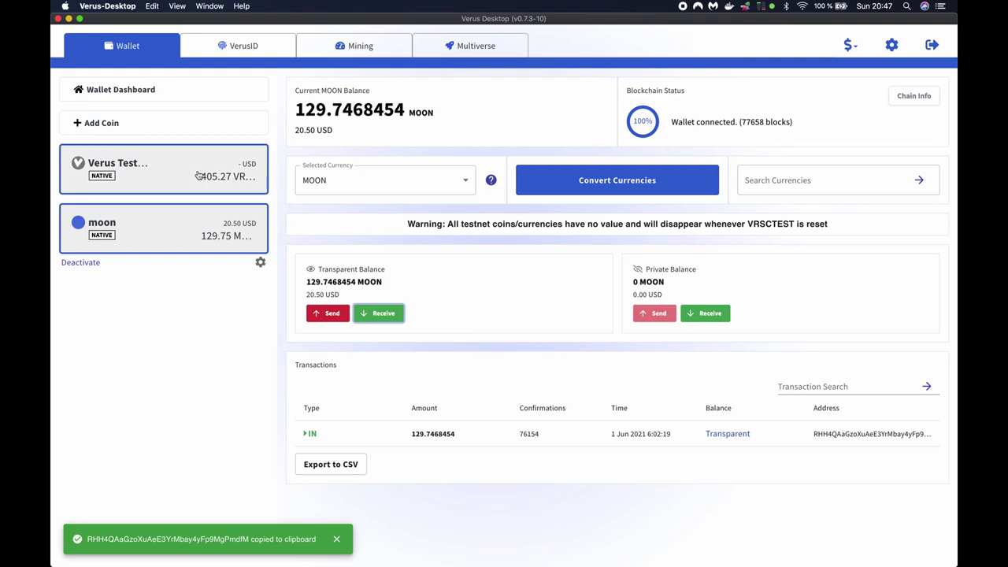
# Start a simple currency conversion from the Verus Testnet wallet with moon (off-chain via Bridge.moon) as the currency to receive
pyautogui.click(198, 175)
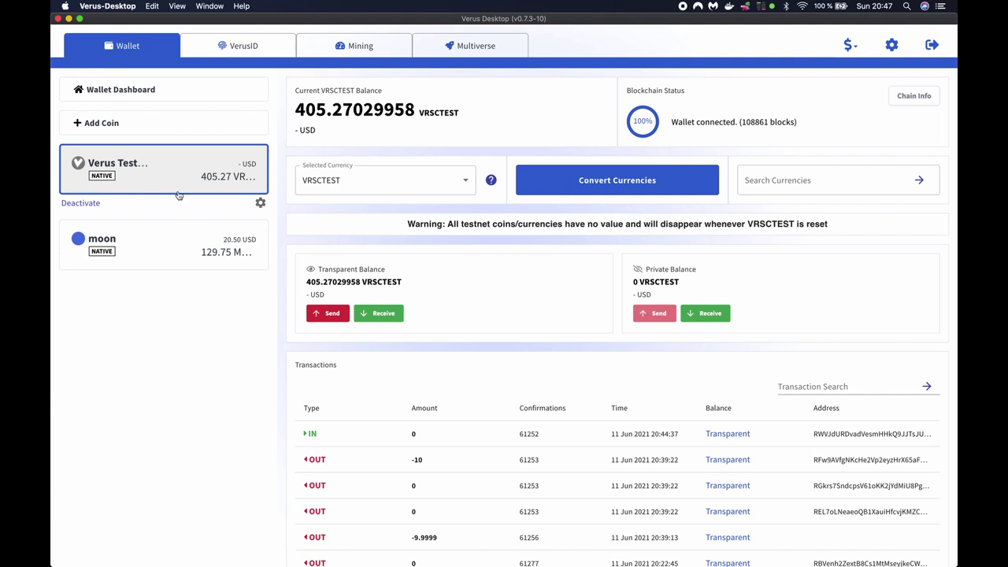
pyautogui.click(568, 185)
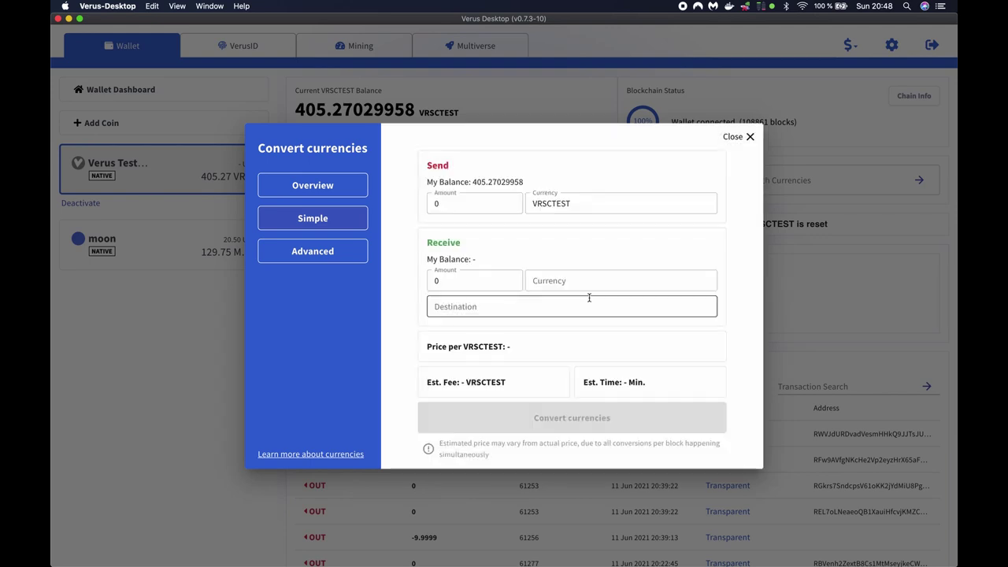
pyautogui.click(573, 276)
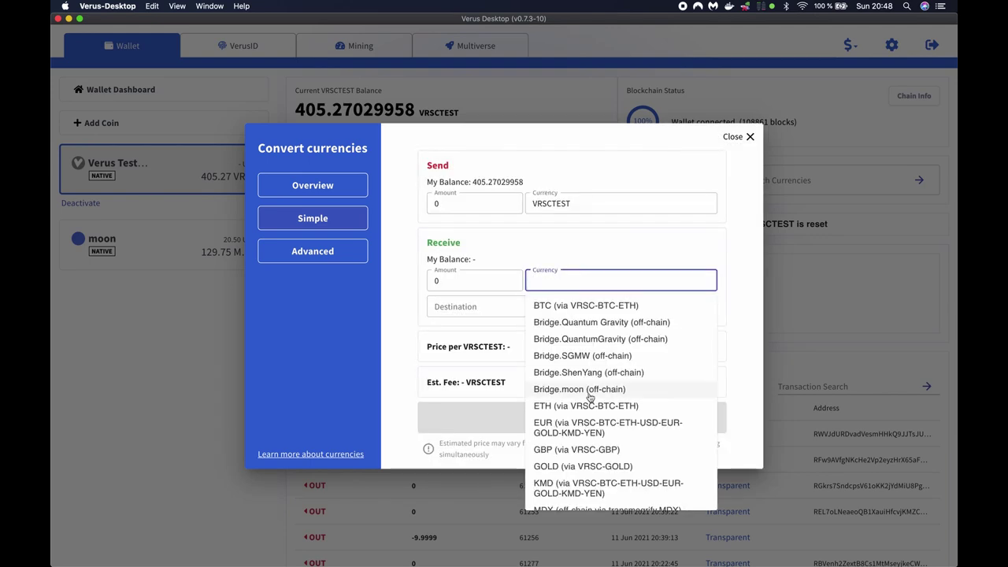
pyautogui.write('moo')
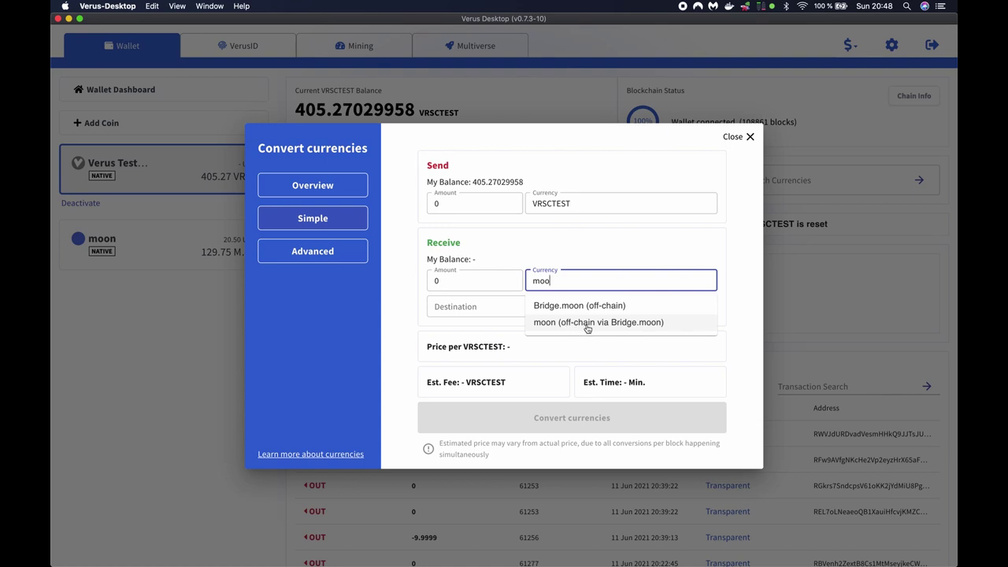
pyautogui.click(655, 325)
# Paste the copied moon address as the destination and set the amount to send to 100 VRSCTEST
pyautogui.click(552, 303)
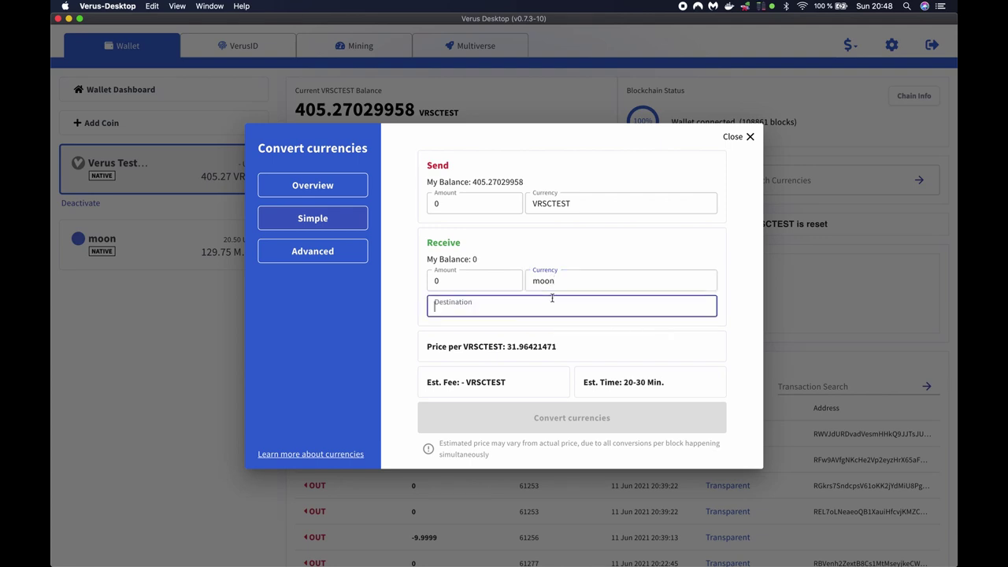
pyautogui.press('super+v')
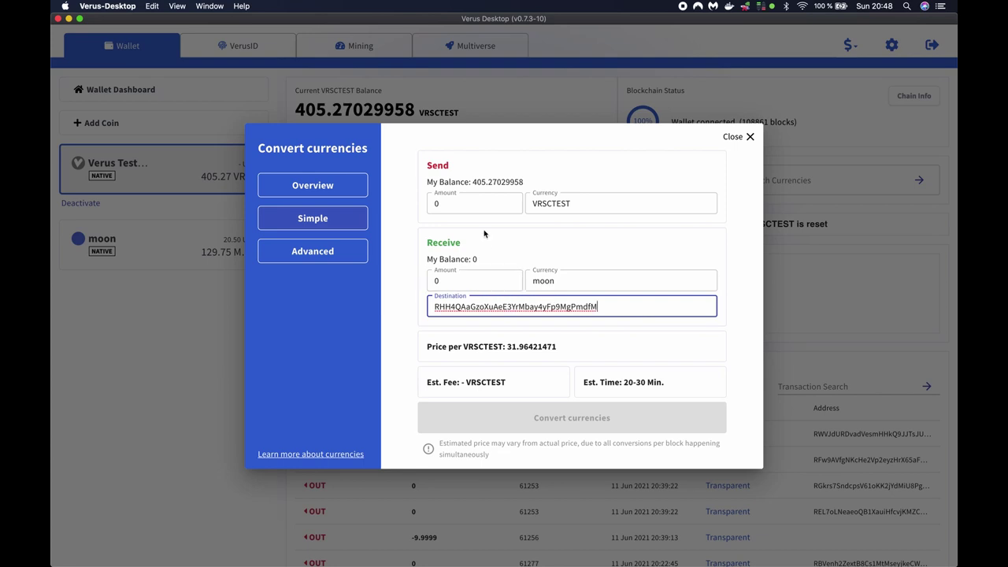
pyautogui.click(484, 204)
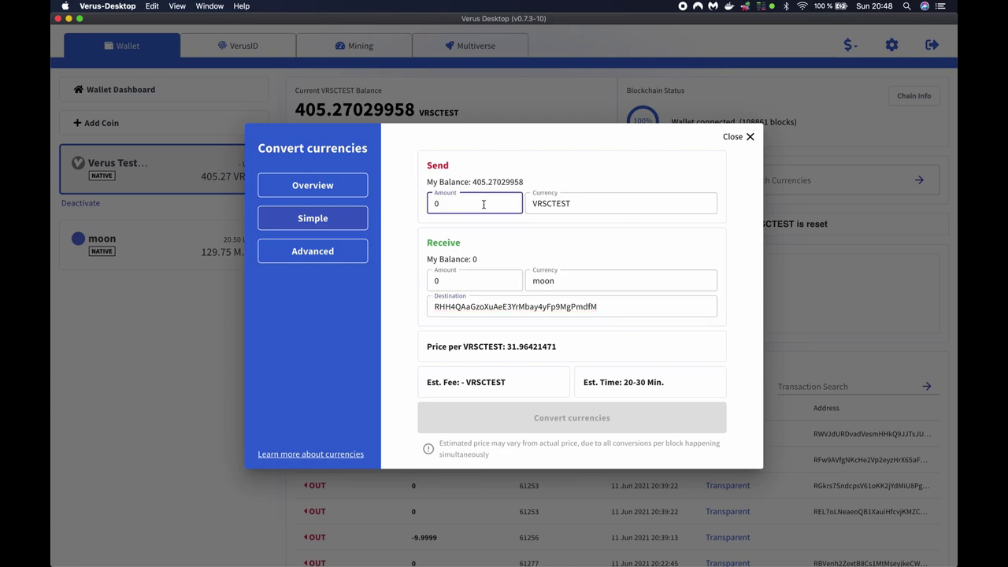
pyautogui.press('BackSpace')
pyautogui.write('100')
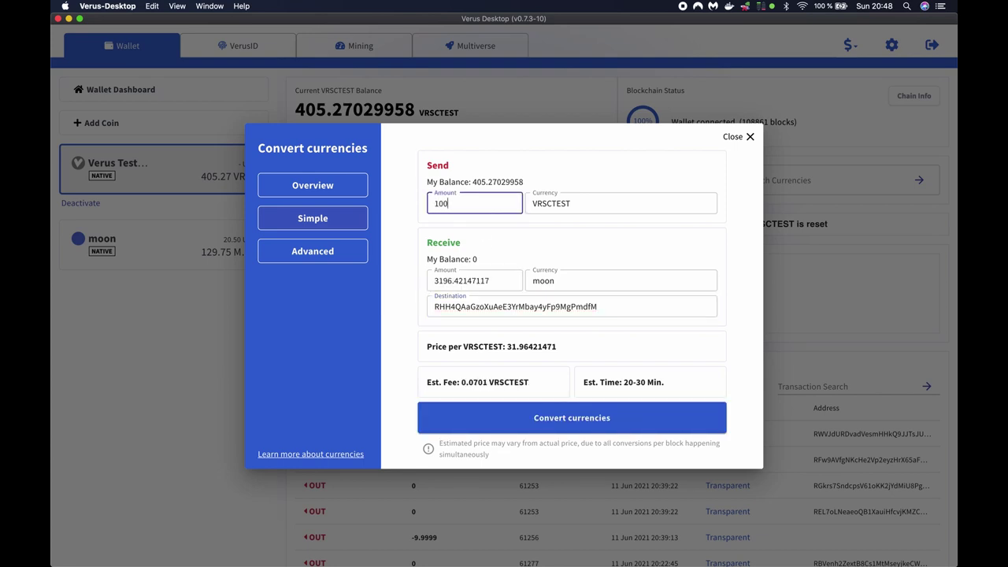
pyautogui.click(486, 227)
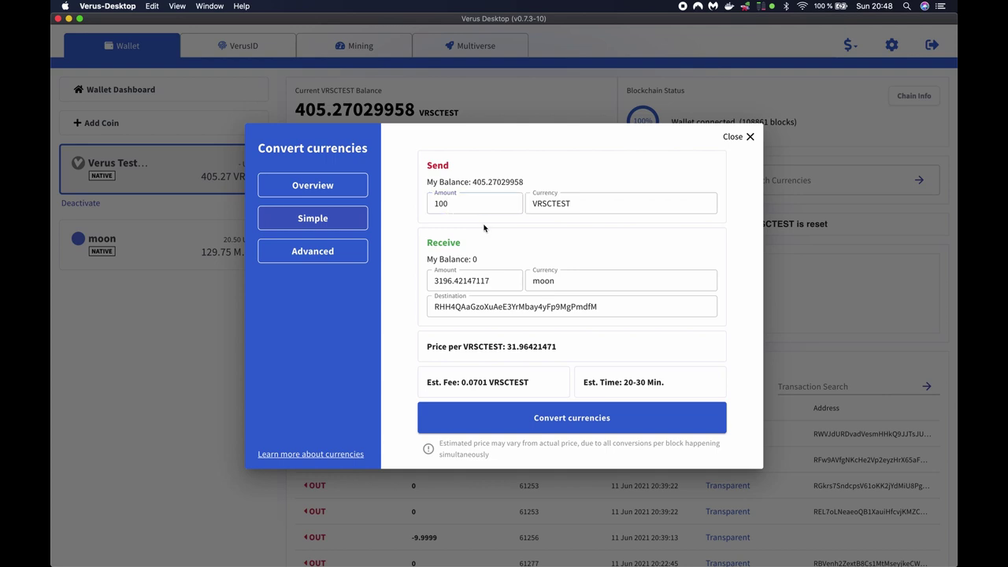
# Submit and confirm the VRSCTEST to moon conversion, and open the conversion overview
pyautogui.click(516, 410)
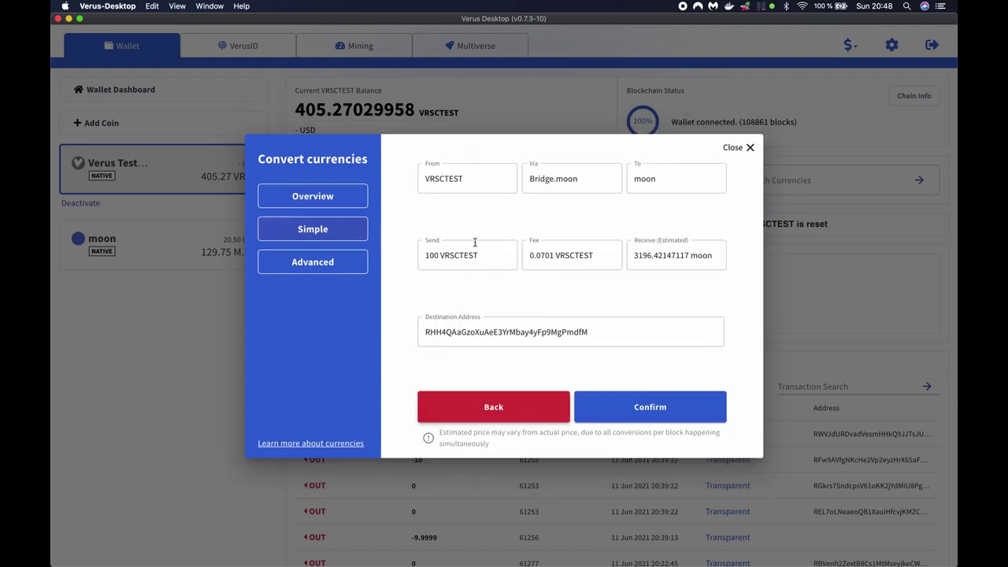
pyautogui.click(668, 410)
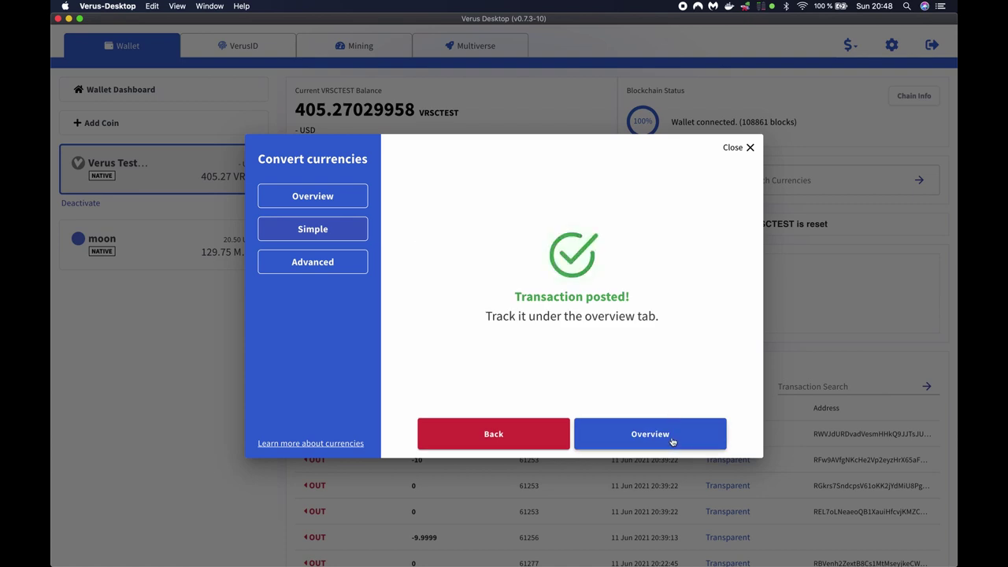
pyautogui.click(672, 442)
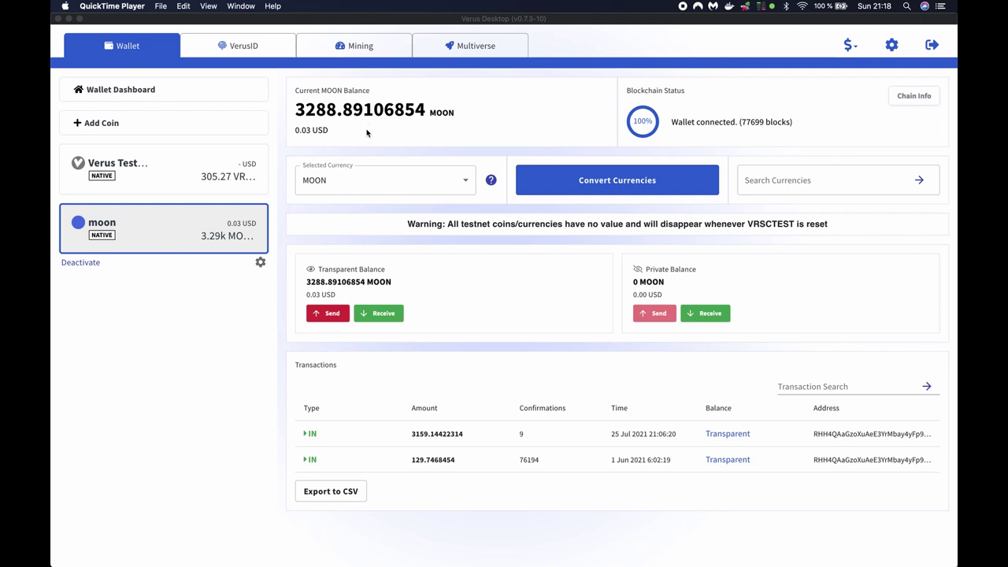
# View the transaction info of the newest incoming transfer in the moon wallet, and close it
pyautogui.click(494, 434)
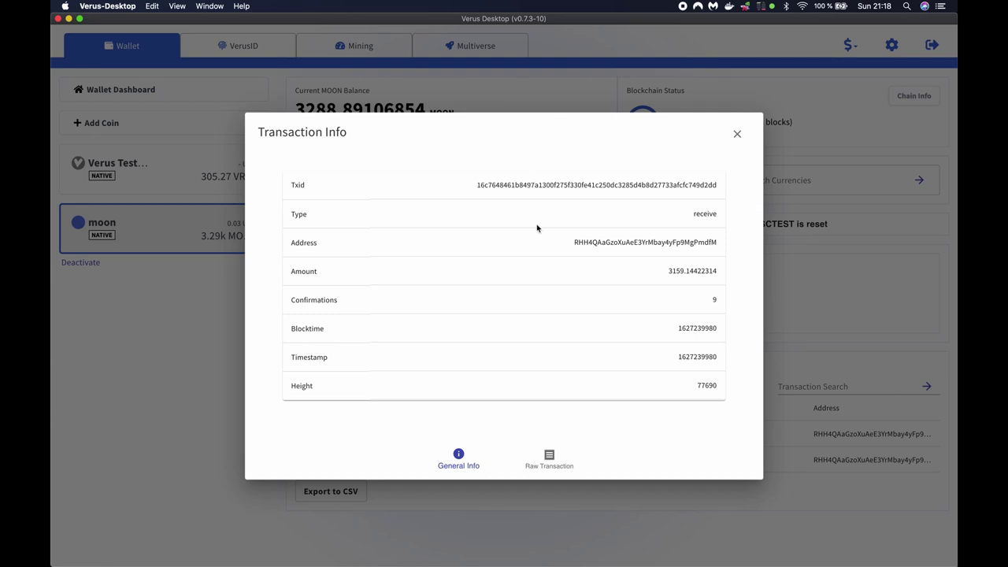
pyautogui.click(805, 326)
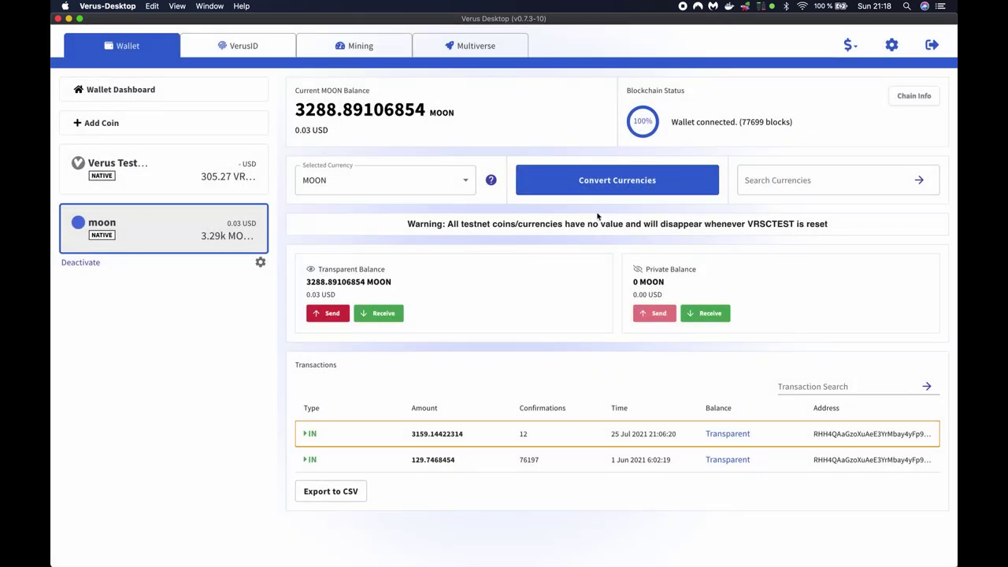
# Look up VRSCTEST among the currencies MOON can be converted to, and leave the conversion form without submitting
pyautogui.click(581, 187)
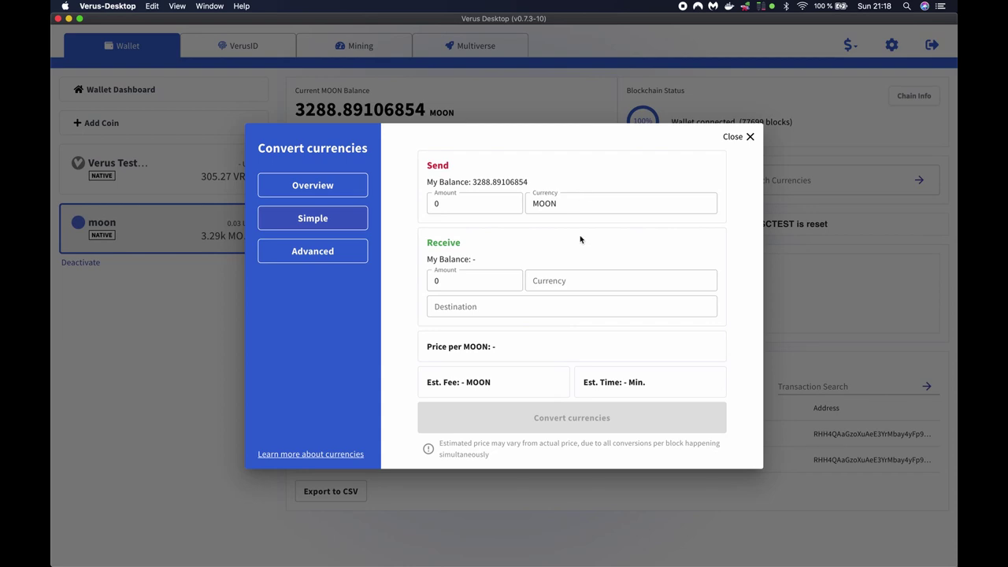
pyautogui.click(568, 280)
pyautogui.write('vr')
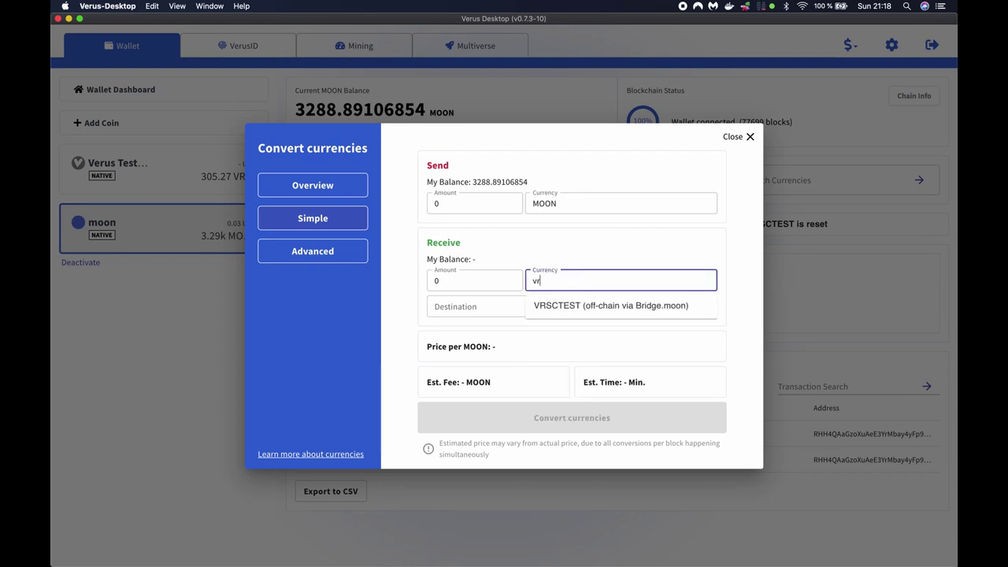
pyautogui.write('s')
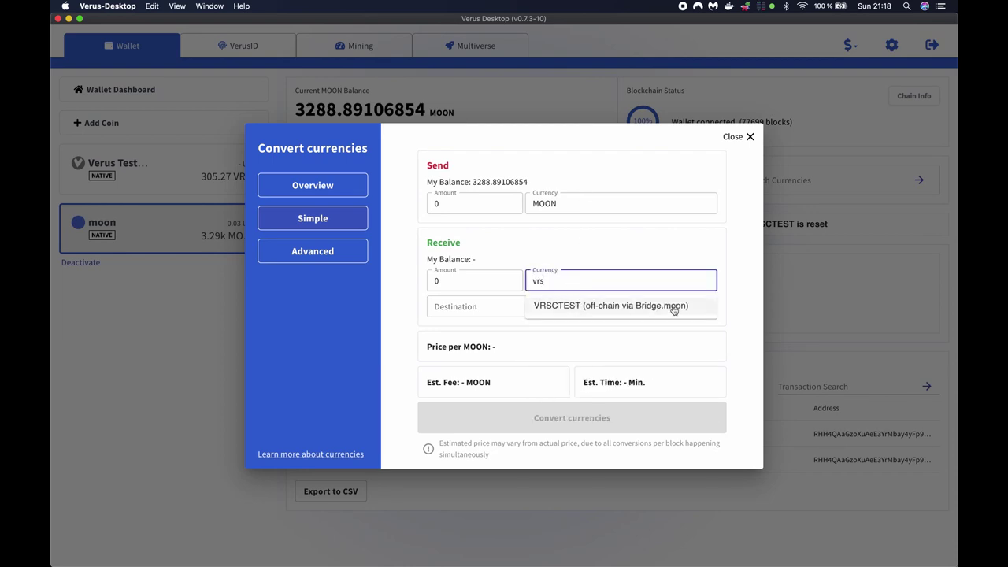
pyautogui.press('Escape')
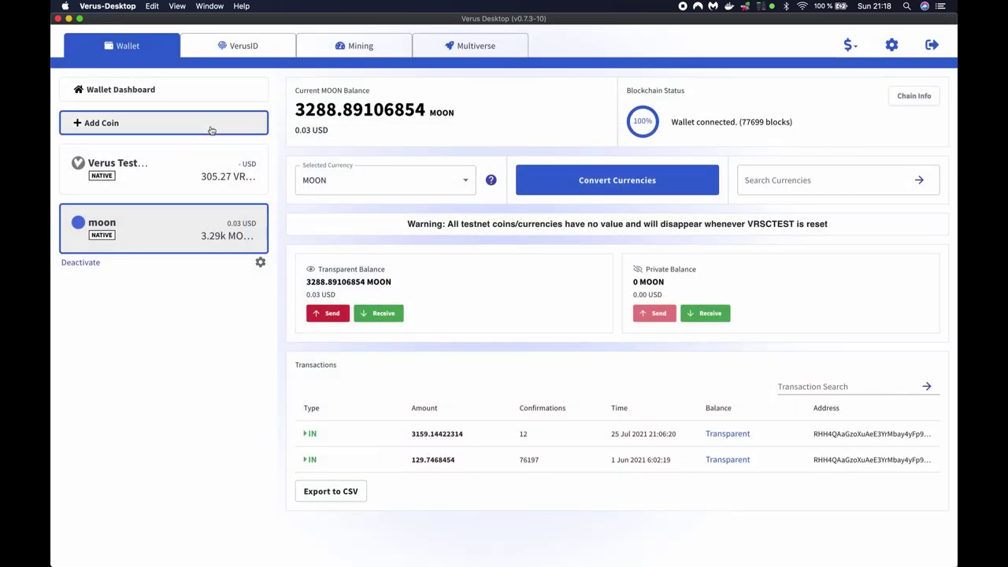
# View the list of PBaaS chains that can be added as coins, and close the dialog without choosing one
pyautogui.click(211, 128)
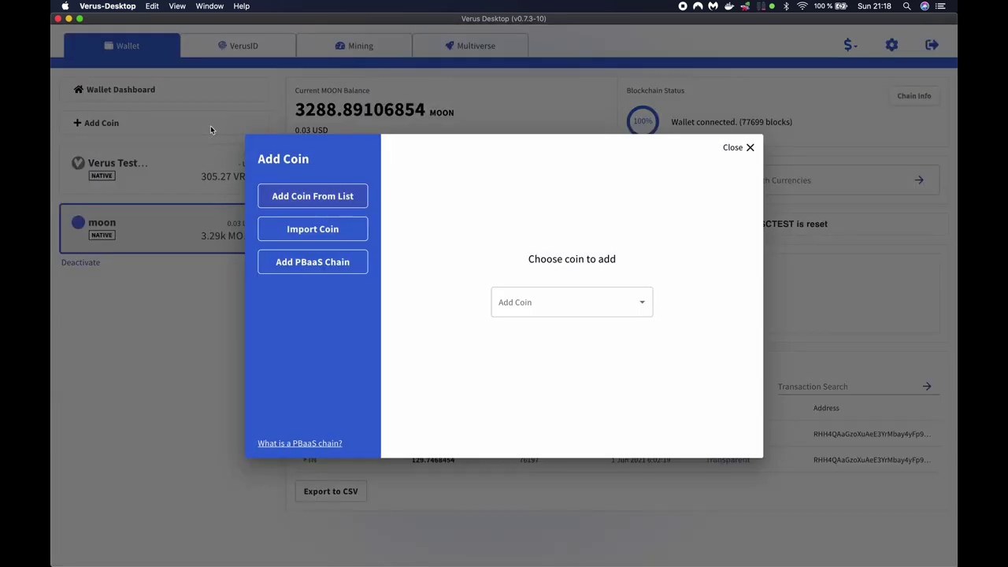
pyautogui.click(332, 267)
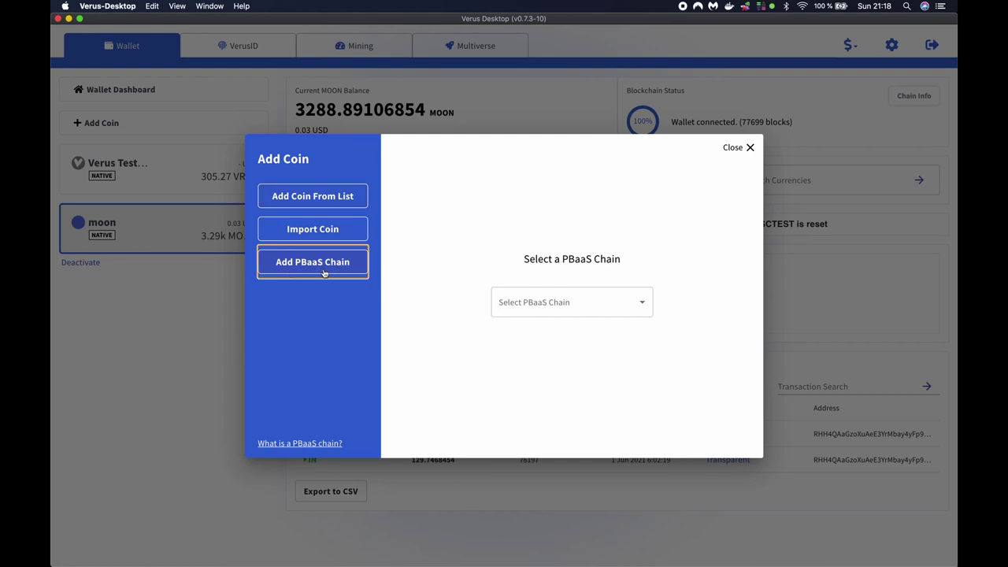
pyautogui.click(511, 304)
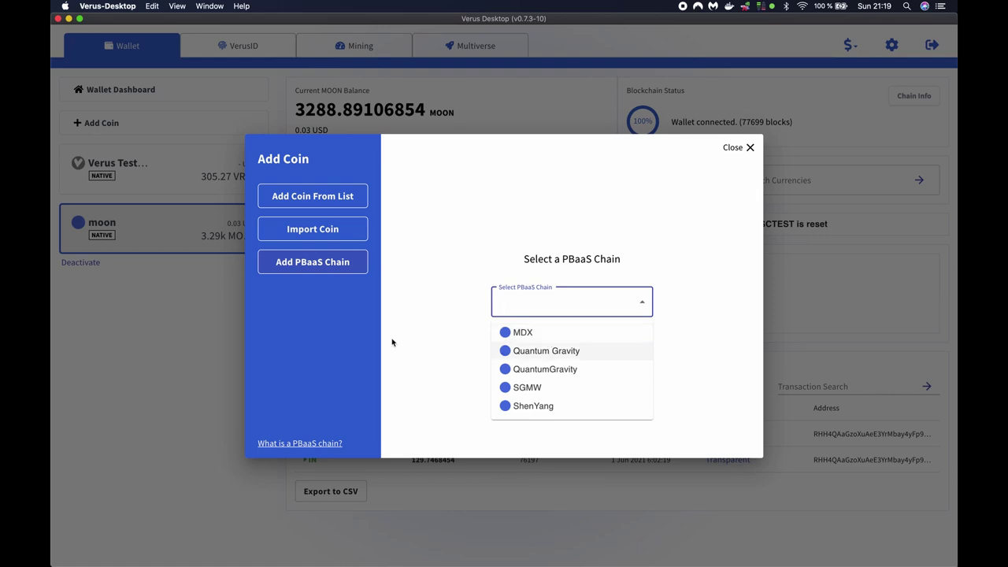
pyautogui.click(307, 365)
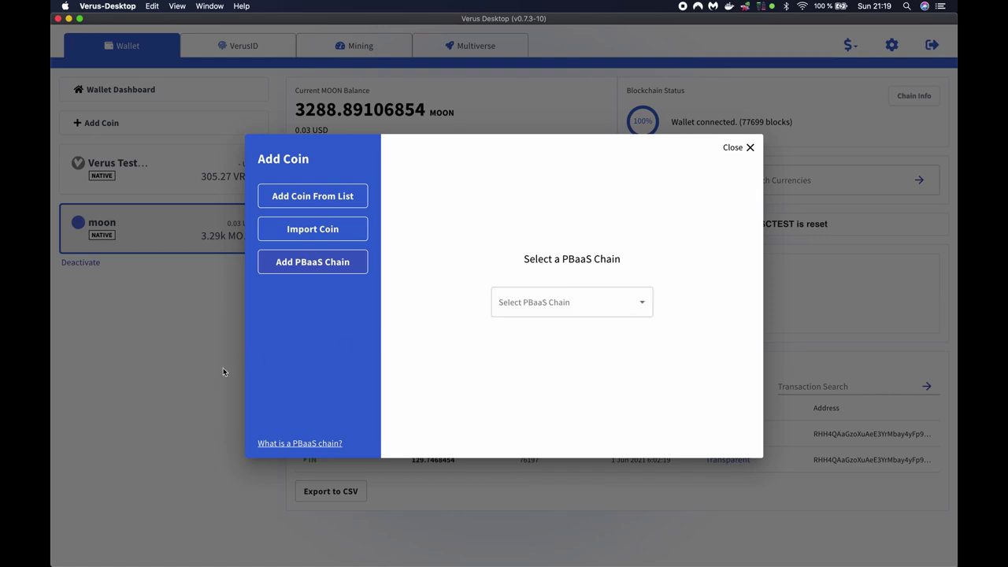
pyautogui.click(223, 370)
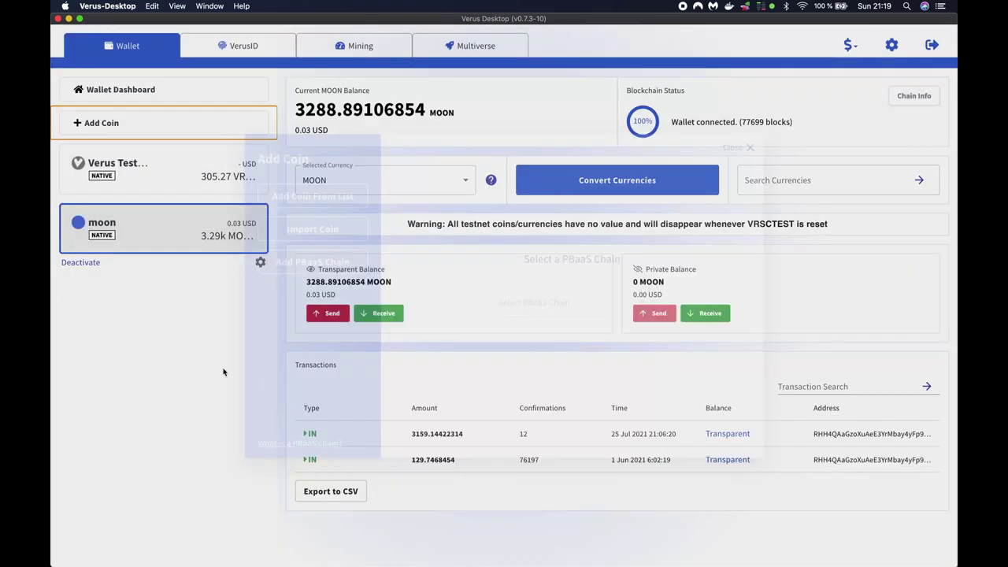